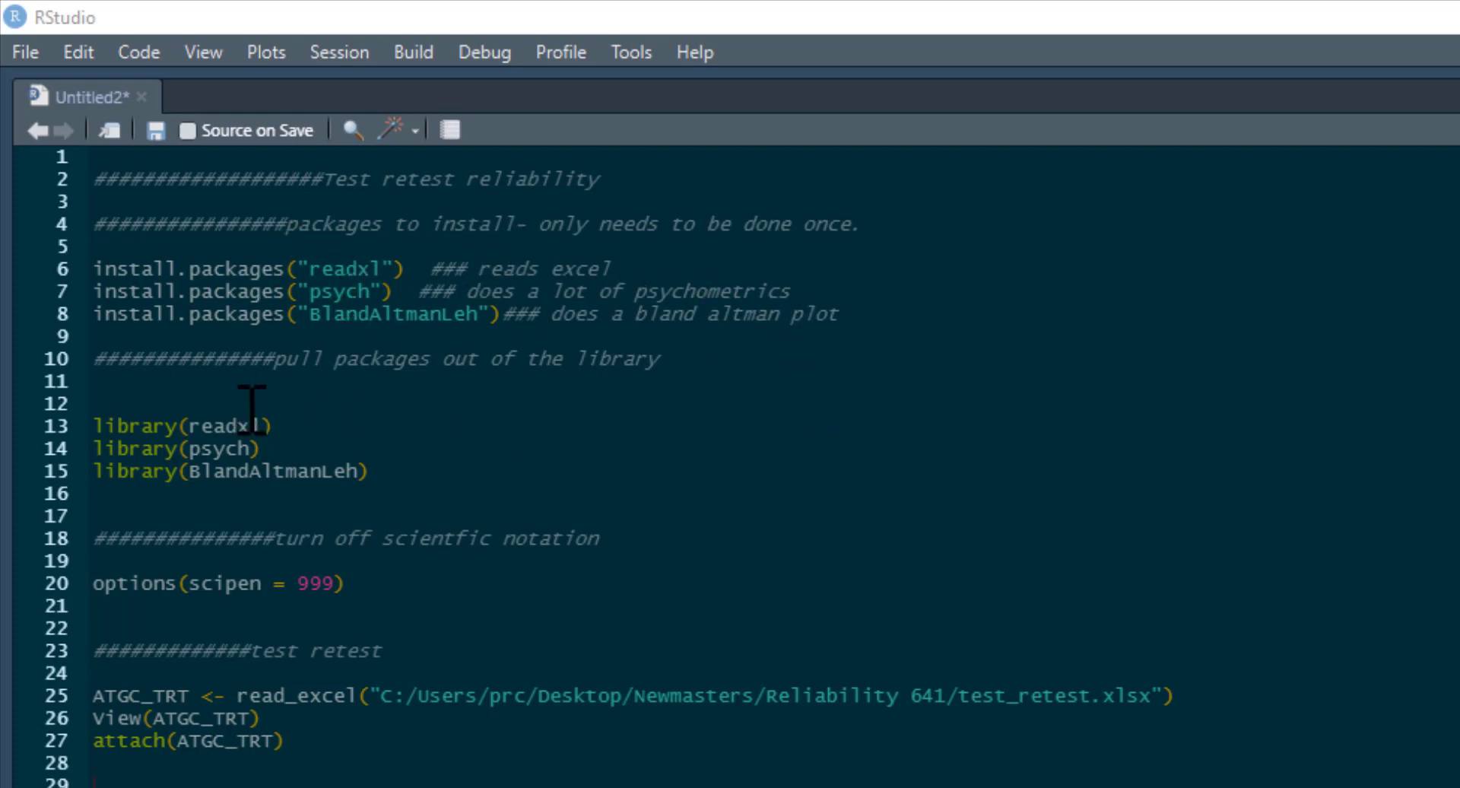
Step: Run the scientific-notation option line after the readxl library line
{"action": "left_click", "coordinate": [182, 425]}
{"action": "left_click", "coordinate": [368, 583]}
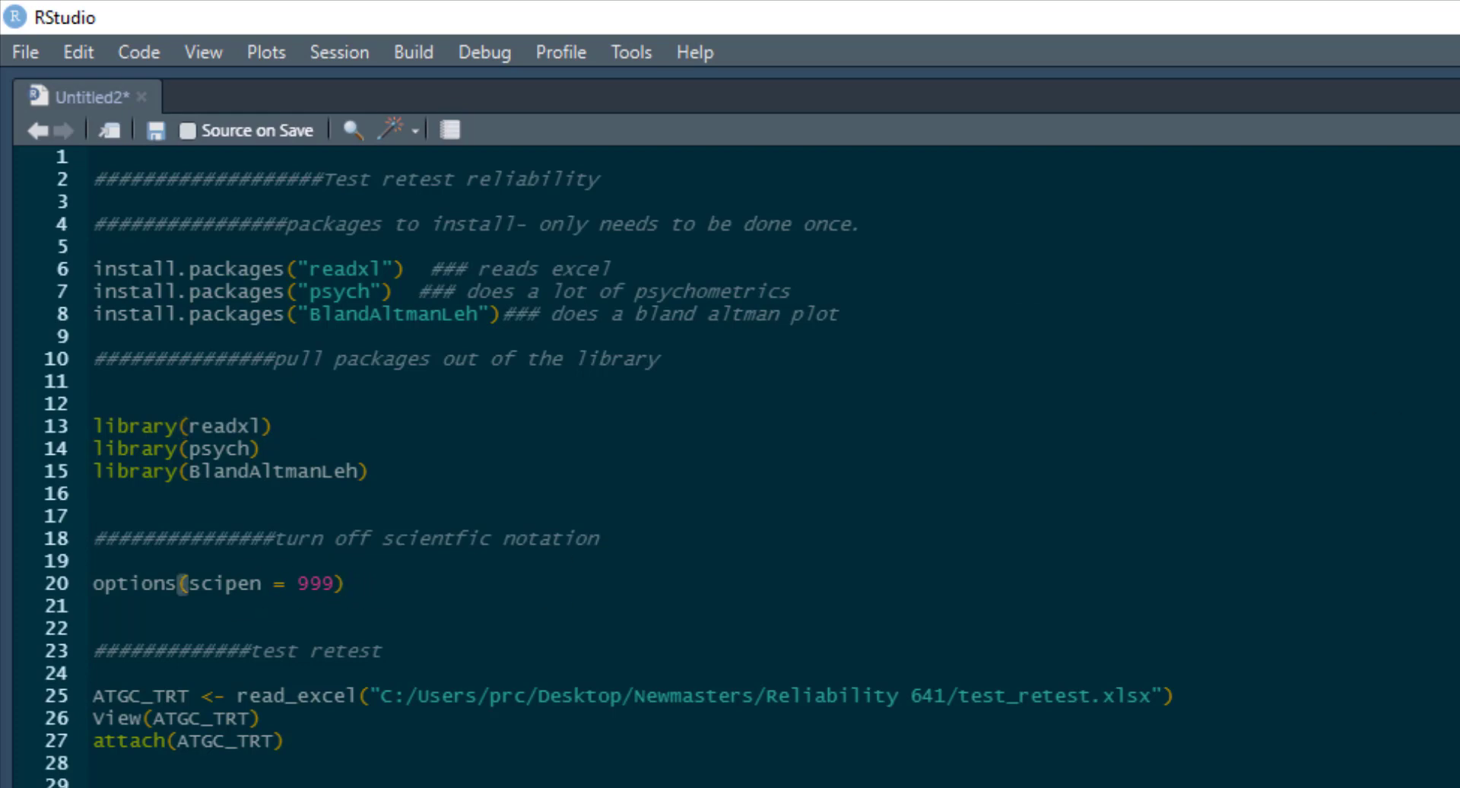
{"action": "key", "text": "ctrl+Return"}
Step: Review the imported Excel file path, then view the ATGC_TRT data frame
{"action": "mouse_move", "coordinate": [408, 695]}
{"action": "left_mouse_down"}
{"action": "mouse_move", "coordinate": [969, 695]}
{"action": "mouse_move", "coordinate": [947, 695]}
{"action": "left_mouse_up"}
{"action": "left_click", "coordinate": [1229, 695]}
{"action": "key", "text": "ctrl+Return"}
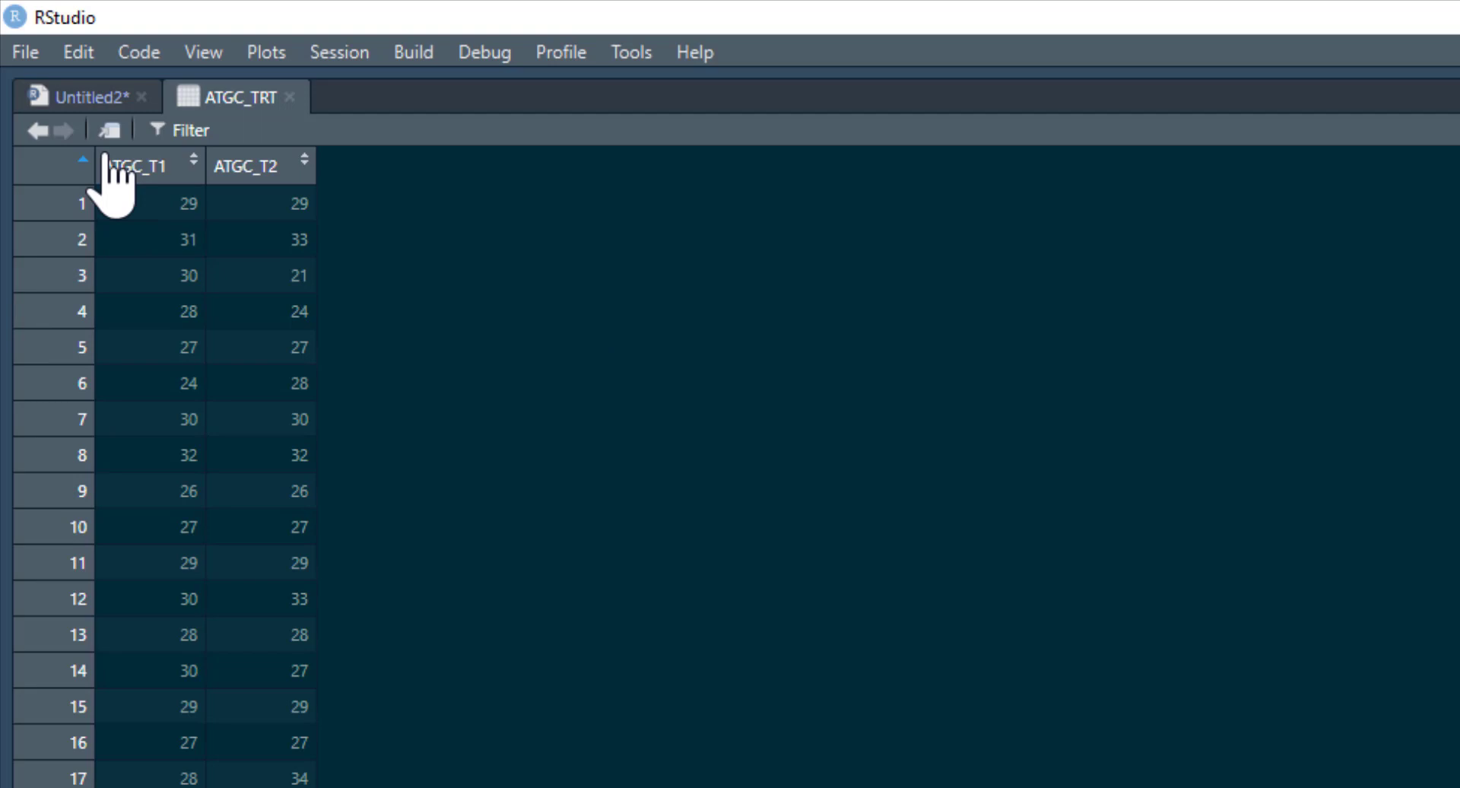
Step: Run cor.test on ATGC_T1 versus ATGC_T2, then return to the ATGC_TRT data
{"action": "left_click", "coordinate": [92, 98]}
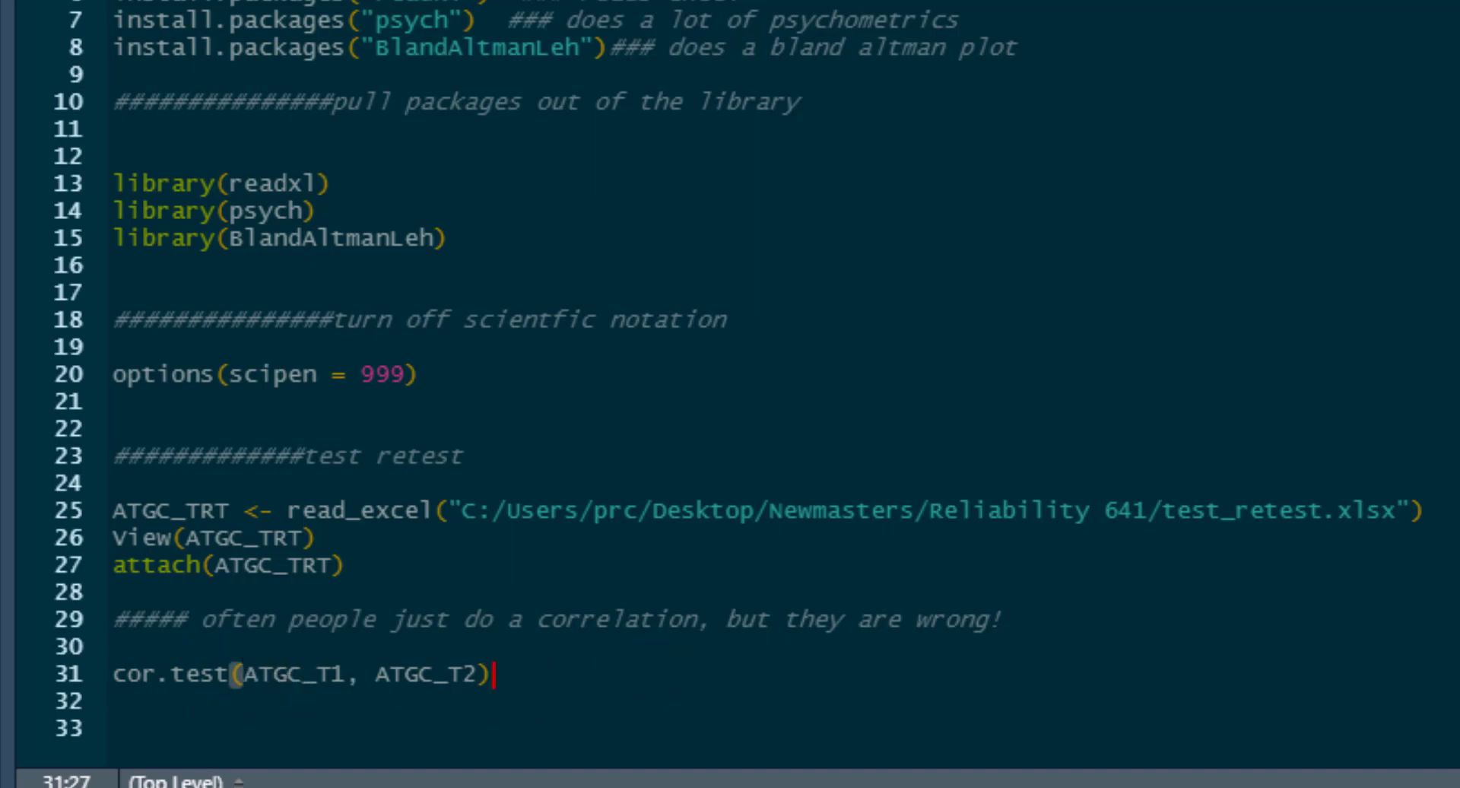
{"action": "key", "text": "ctrl+Return"}
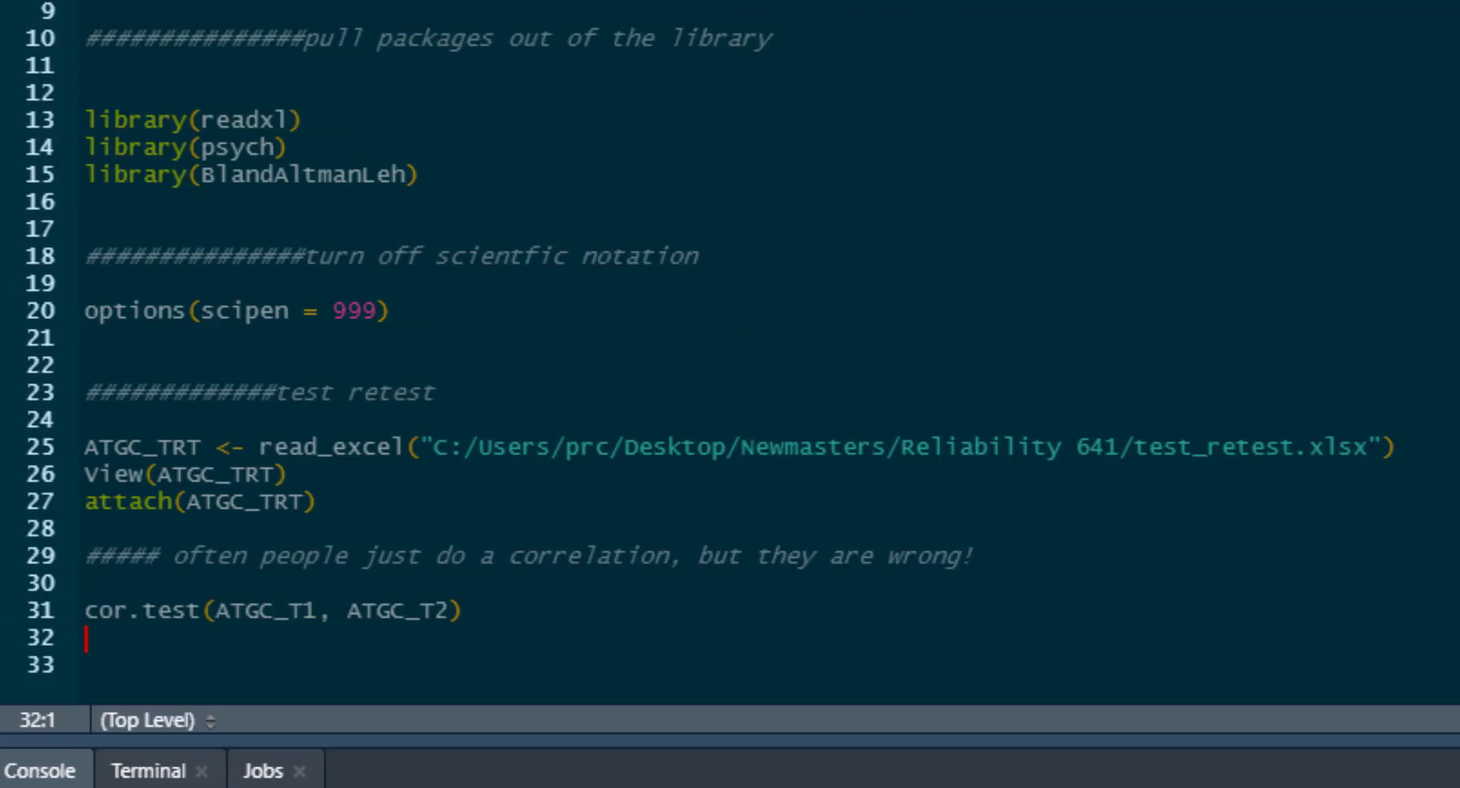
{"action": "left_click", "coordinate": [244, 20]}
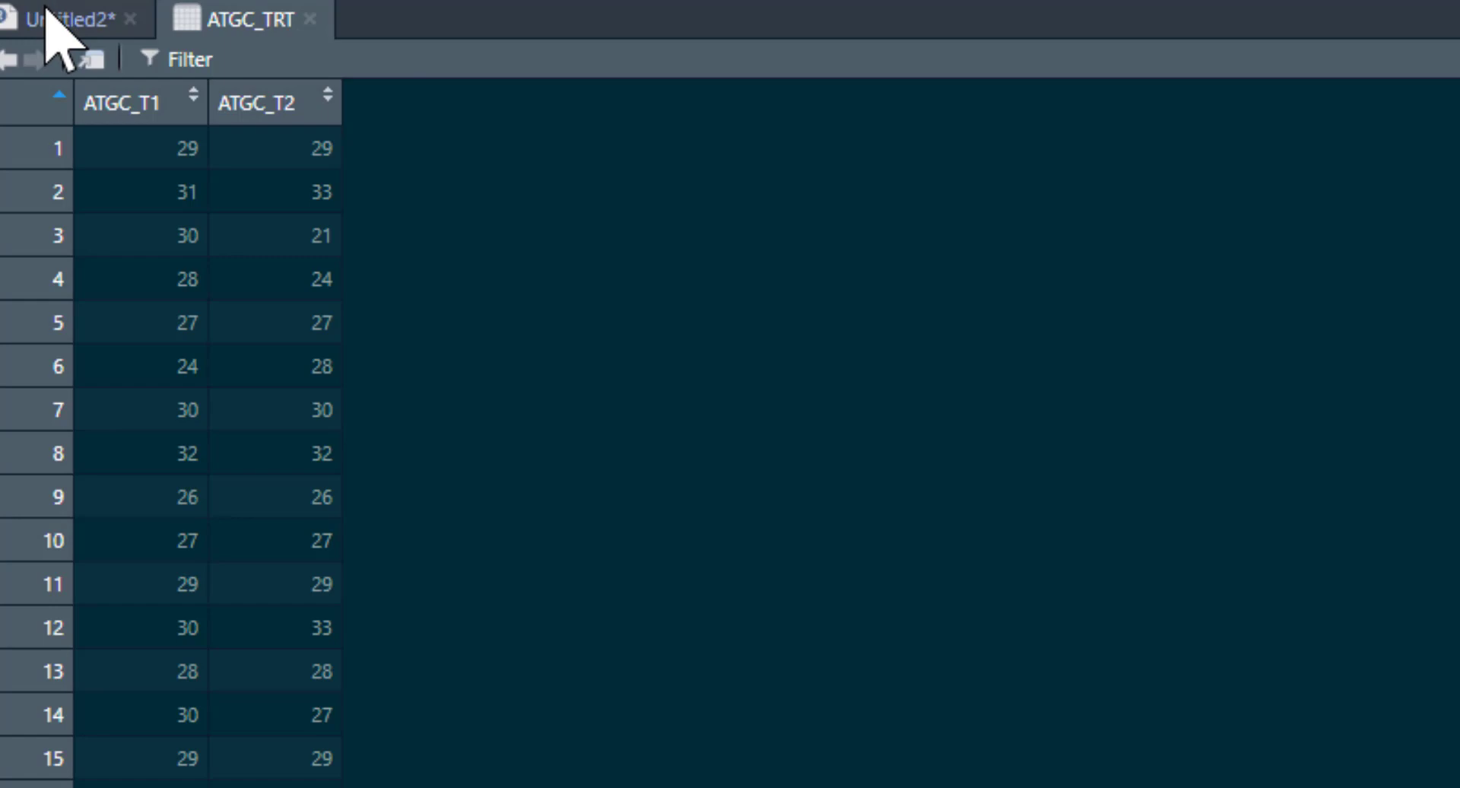
Step: Paste the ICC(ATGC_TRT, ...) call into the script and review its function and data argument
{"action": "left_click", "coordinate": [57, 18]}
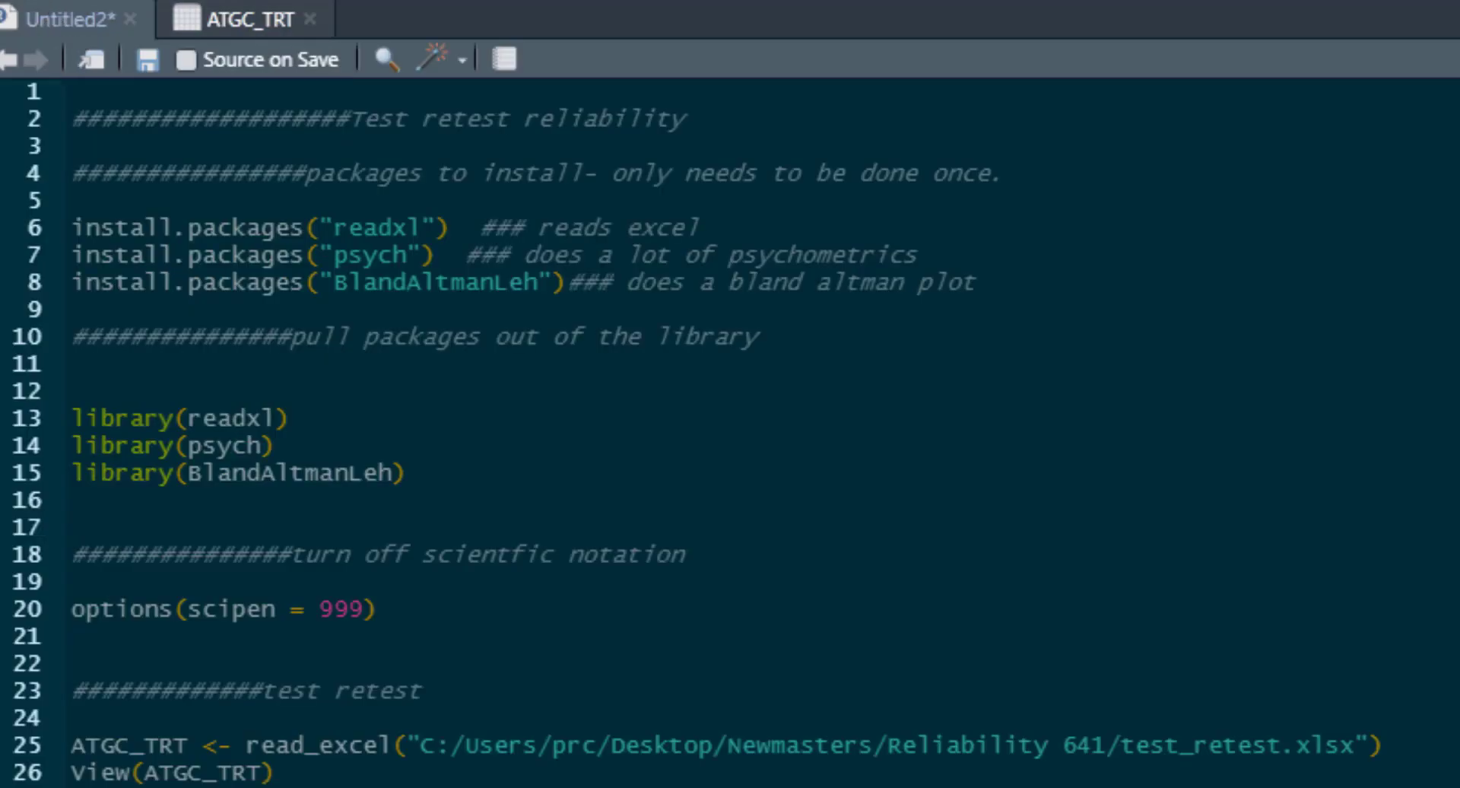
{"action": "scroll", "coordinate": [730, 457], "scroll_direction": "down", "scroll_amount": 3}
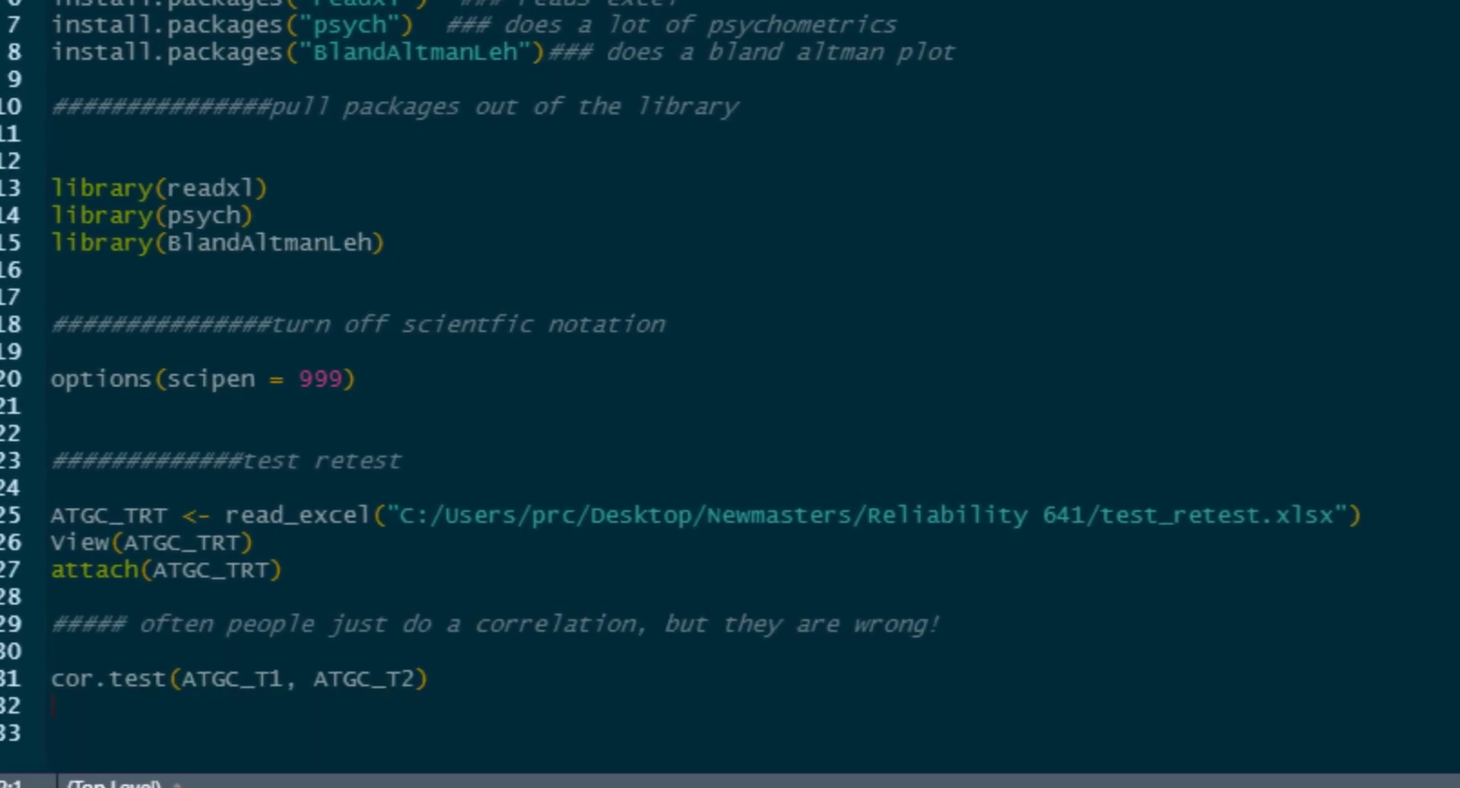
{"action": "type", "text": "### Intraclass correlations are recommended  ICC(ATGC_TRT,missing=TRUE,alpha=.05,lmer=TRUE,check.keys=FALSE)"}
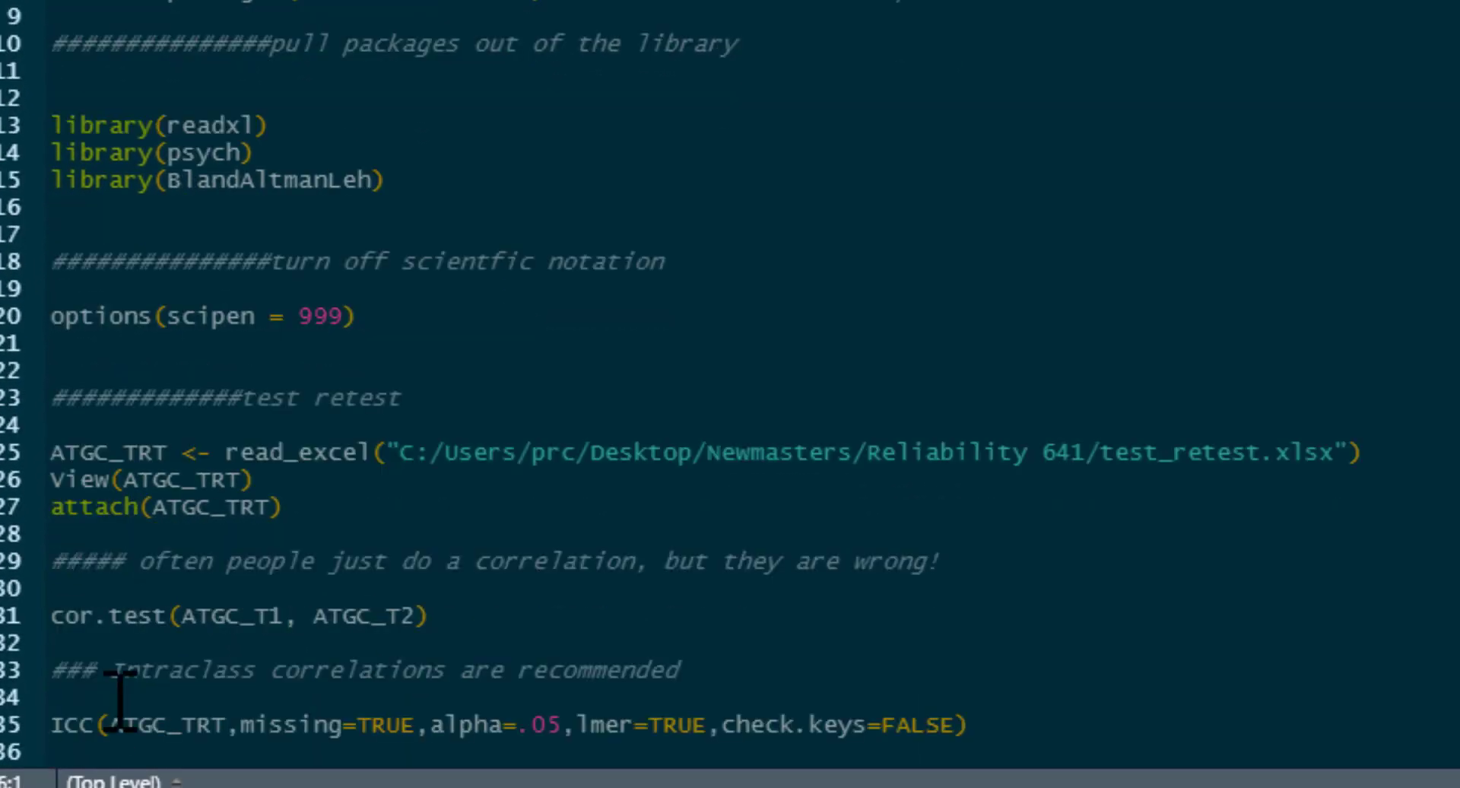
{"action": "scroll", "coordinate": [445, 660], "scroll_direction": "down", "scroll_amount": 1}
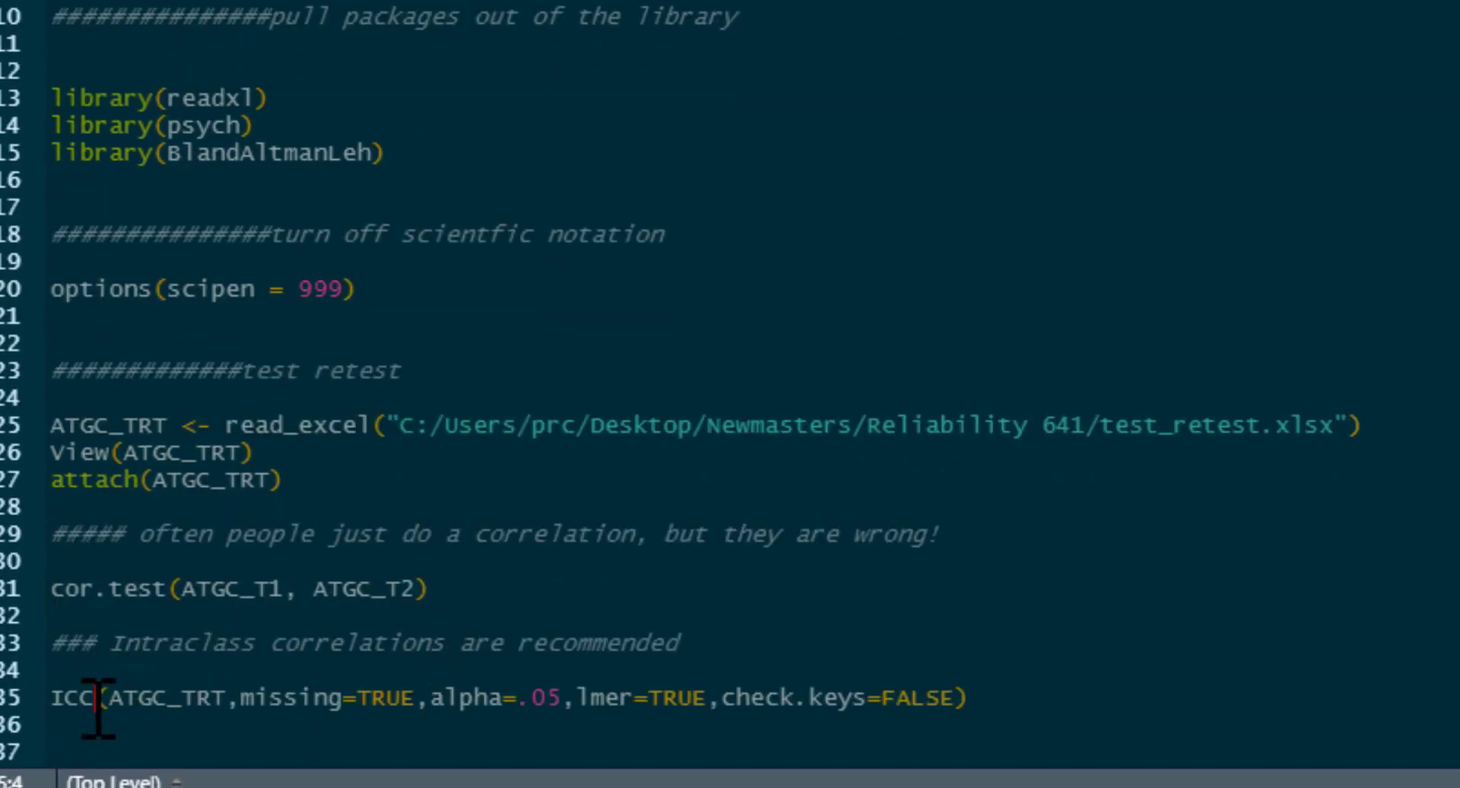
{"action": "left_click_drag", "start_coordinate": [97, 697], "coordinate": [50, 697]}
{"action": "left_click_drag", "start_coordinate": [223, 697], "coordinate": [111, 697]}
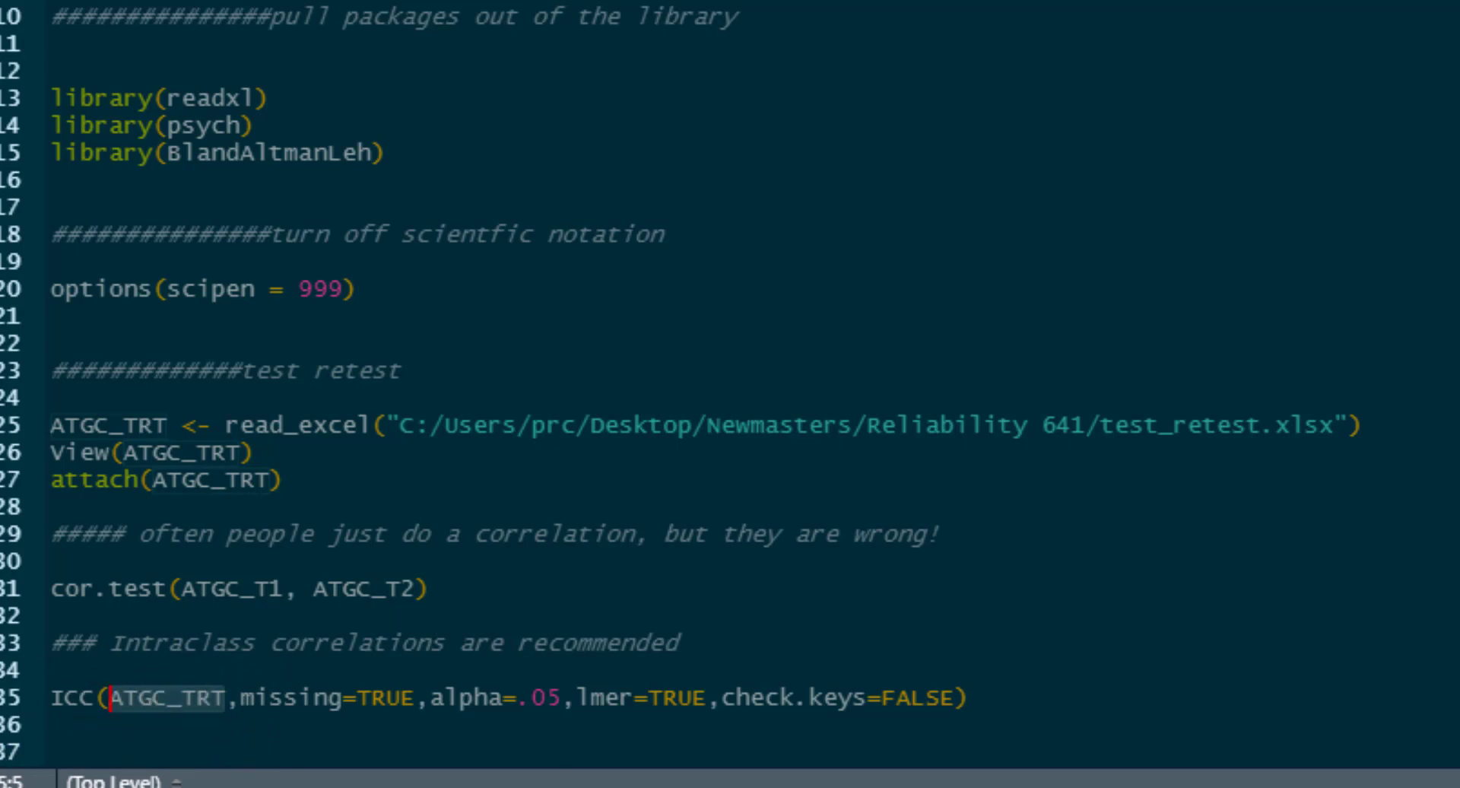
Step: Review the trailing ICC options missing=TRUE, alpha=.05, lmer=TRUE, check.keys=FALSE
{"action": "left_click", "coordinate": [237, 673]}
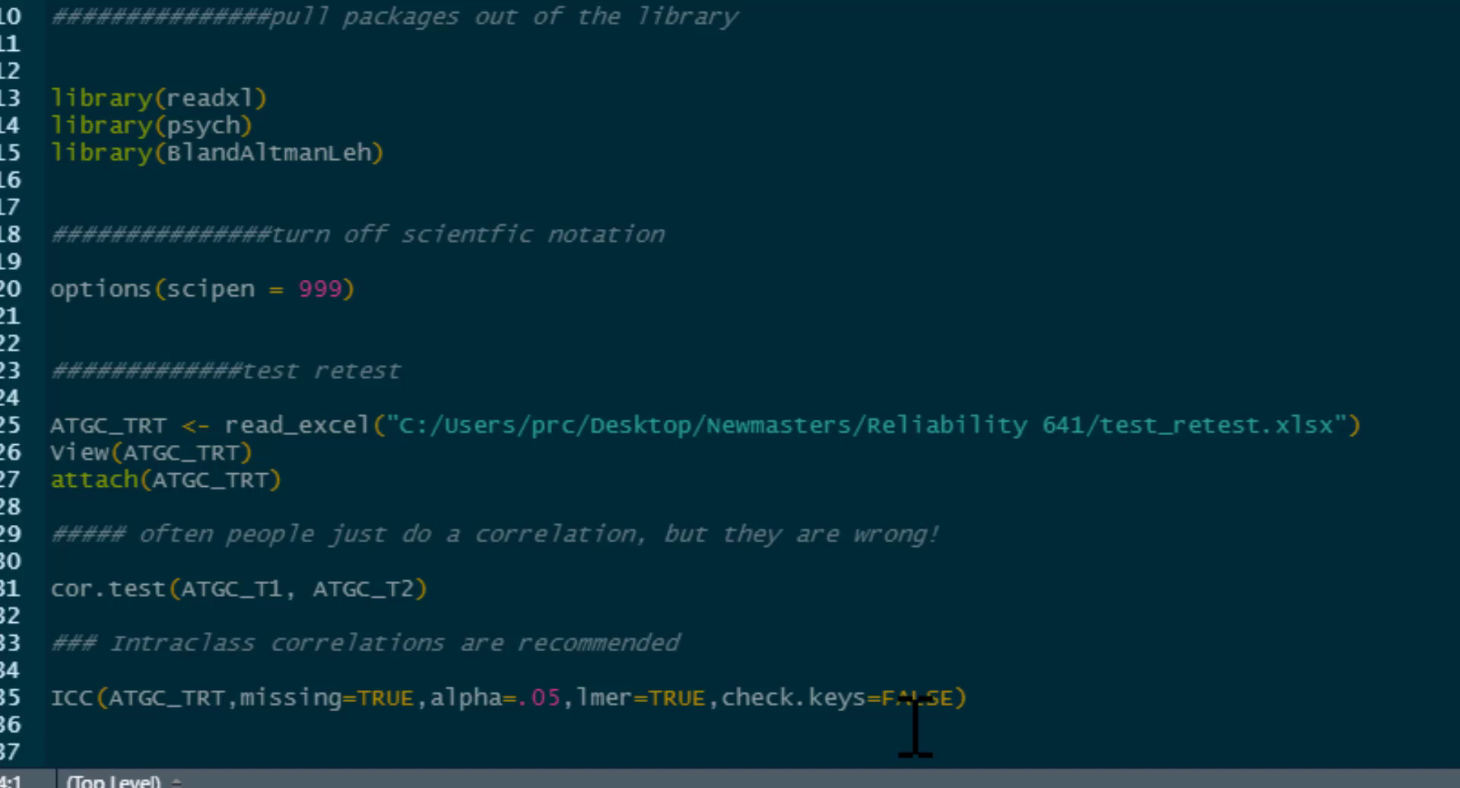
{"action": "left_click", "coordinate": [1012, 704]}
{"action": "left_click_drag", "start_coordinate": [967, 698], "coordinate": [567, 699]}
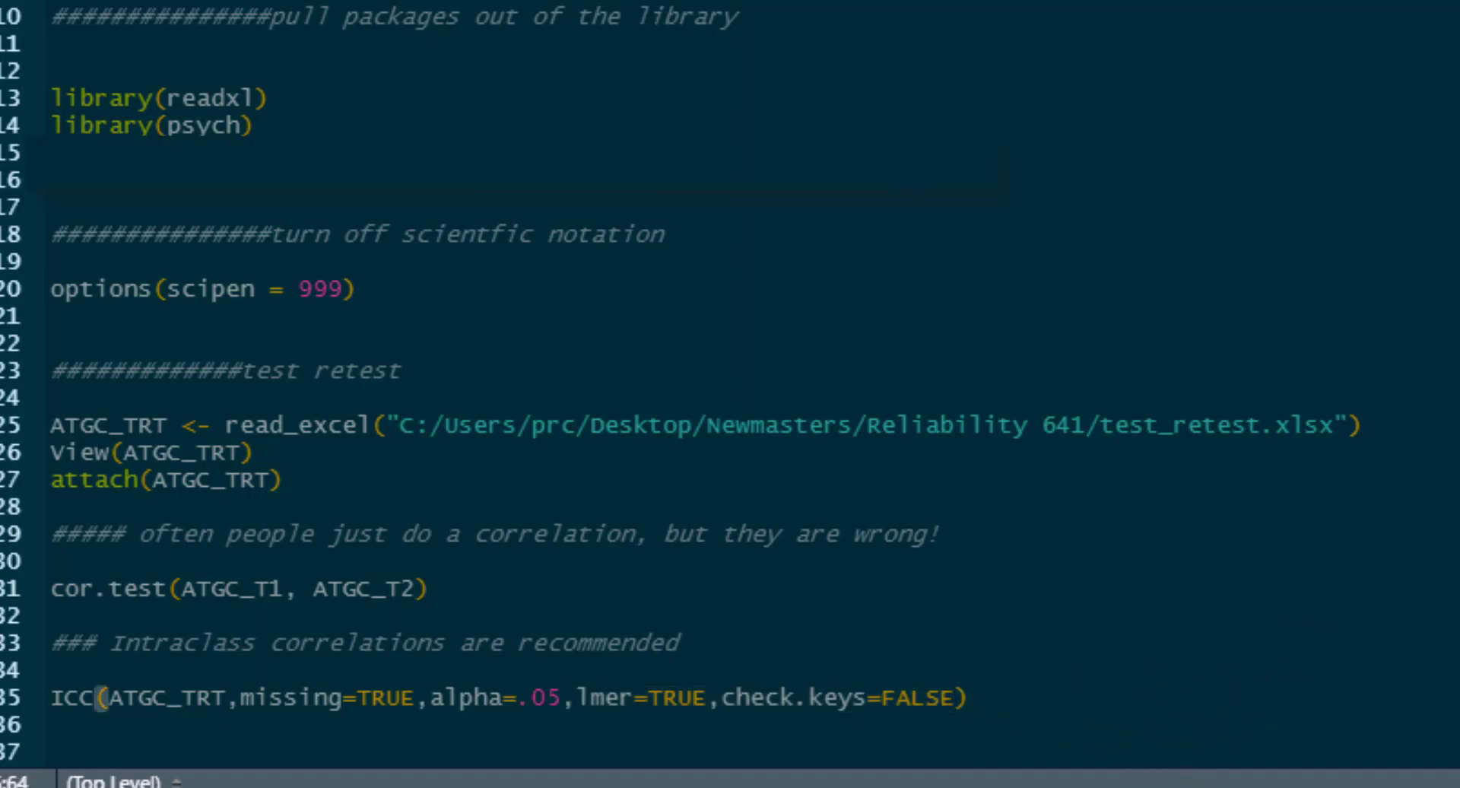
Step: Run the ICC line and highlight ICC2 = 0.80 with bounds 0.73 to 0.85 in the Console
{"action": "key", "text": "ctrl+Return"}
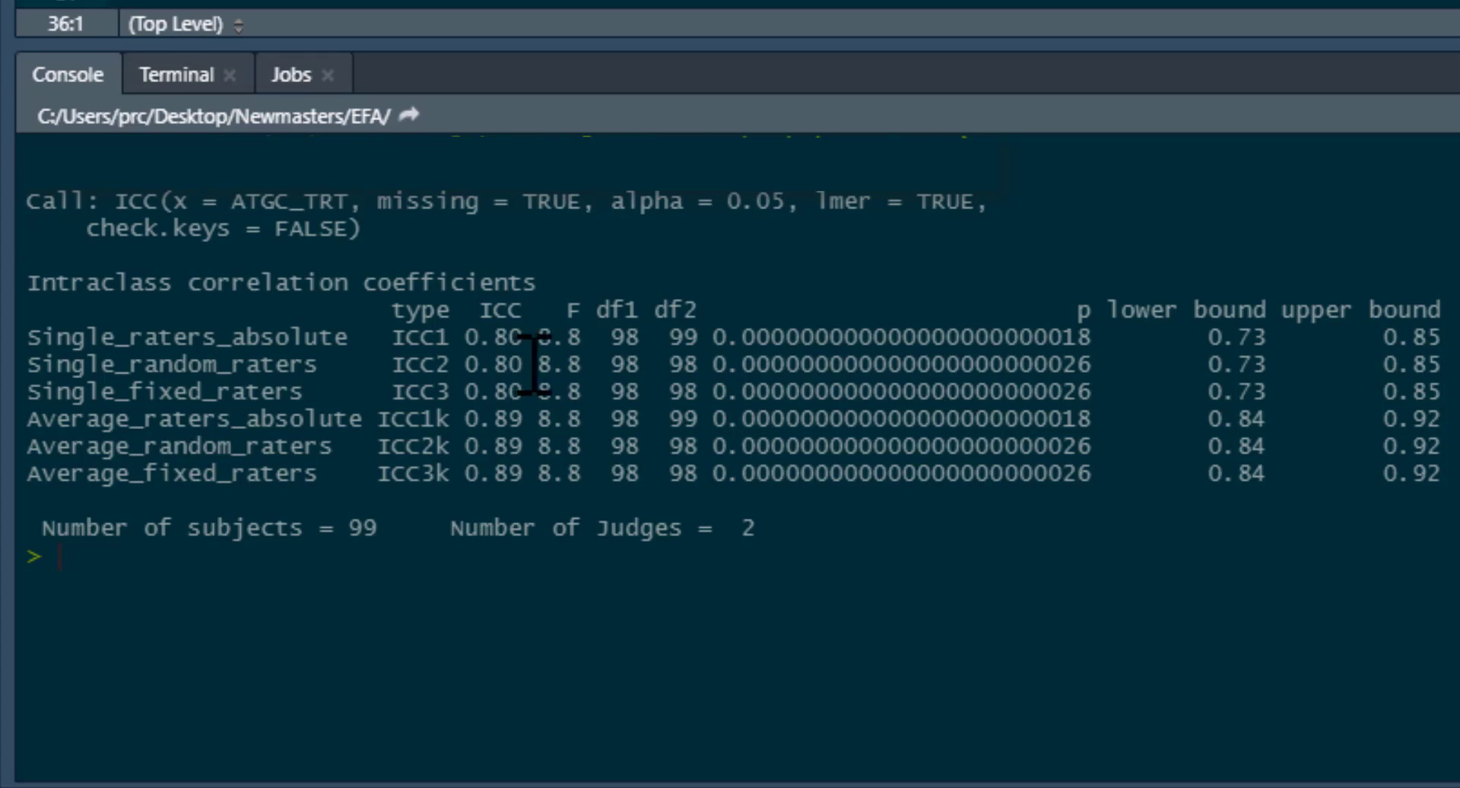
{"action": "left_click_drag", "start_coordinate": [525, 362], "coordinate": [463, 363]}
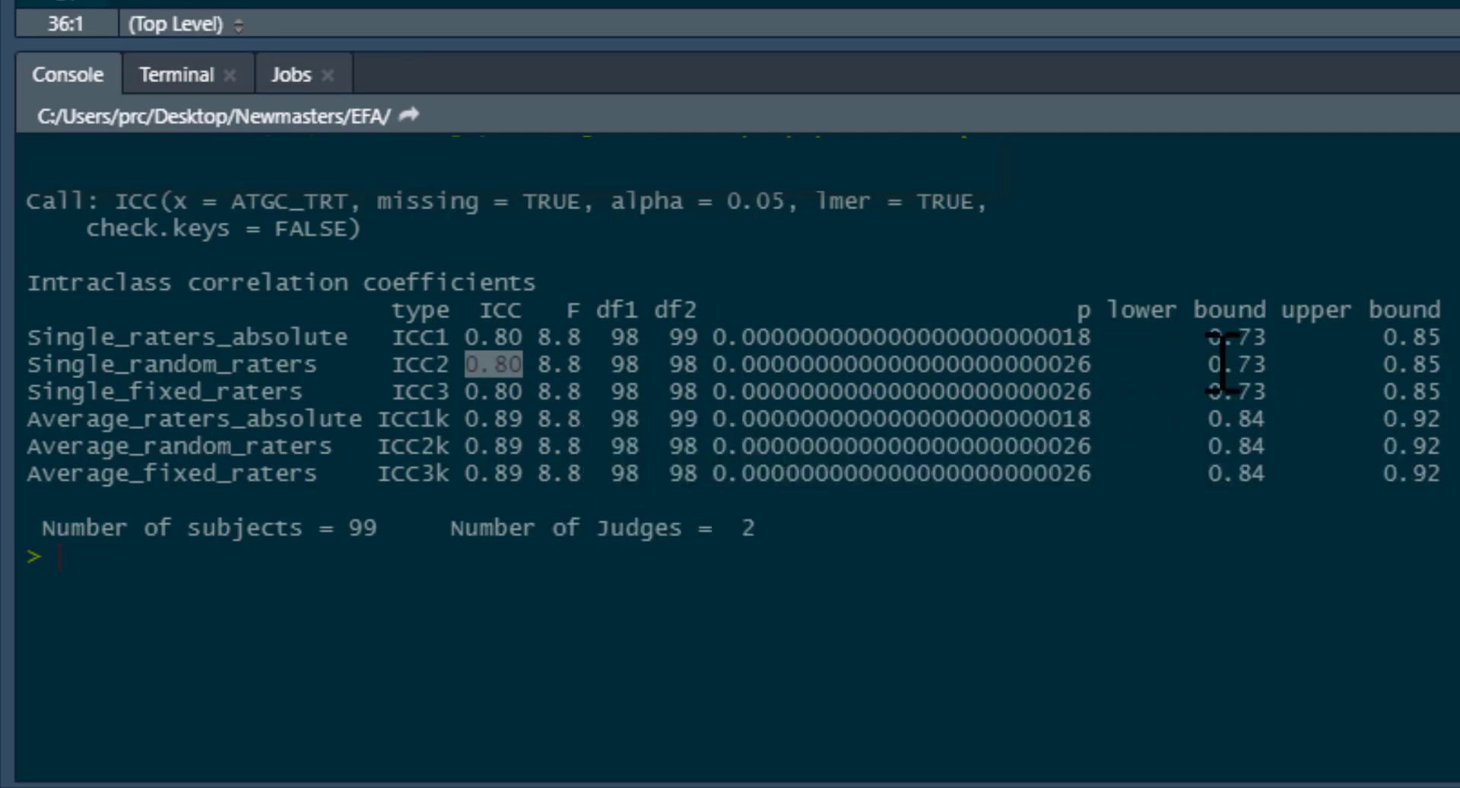
{"action": "left_click_drag", "start_coordinate": [1207, 365], "coordinate": [1454, 365]}
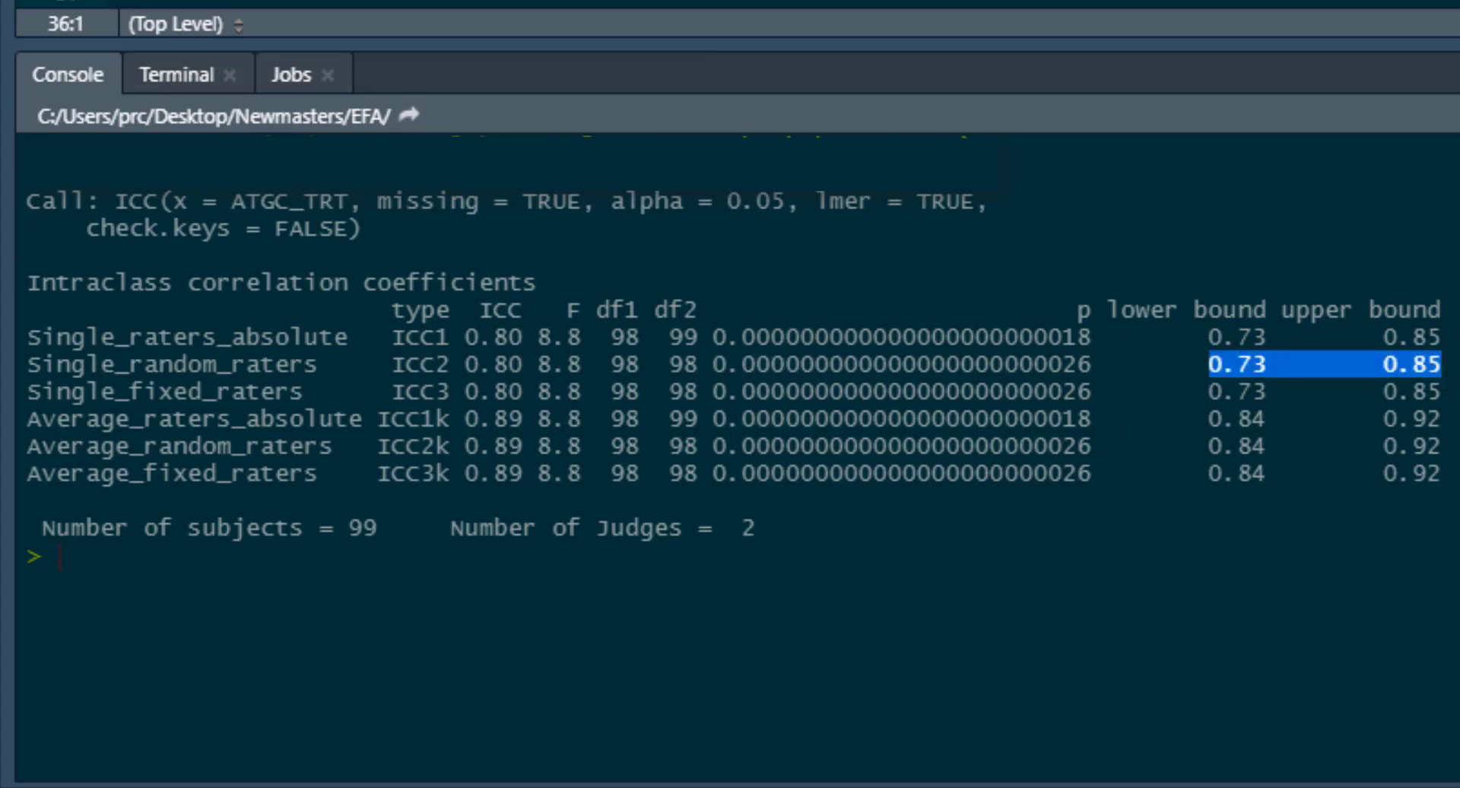
{"action": "left_click", "coordinate": [59, 557]}
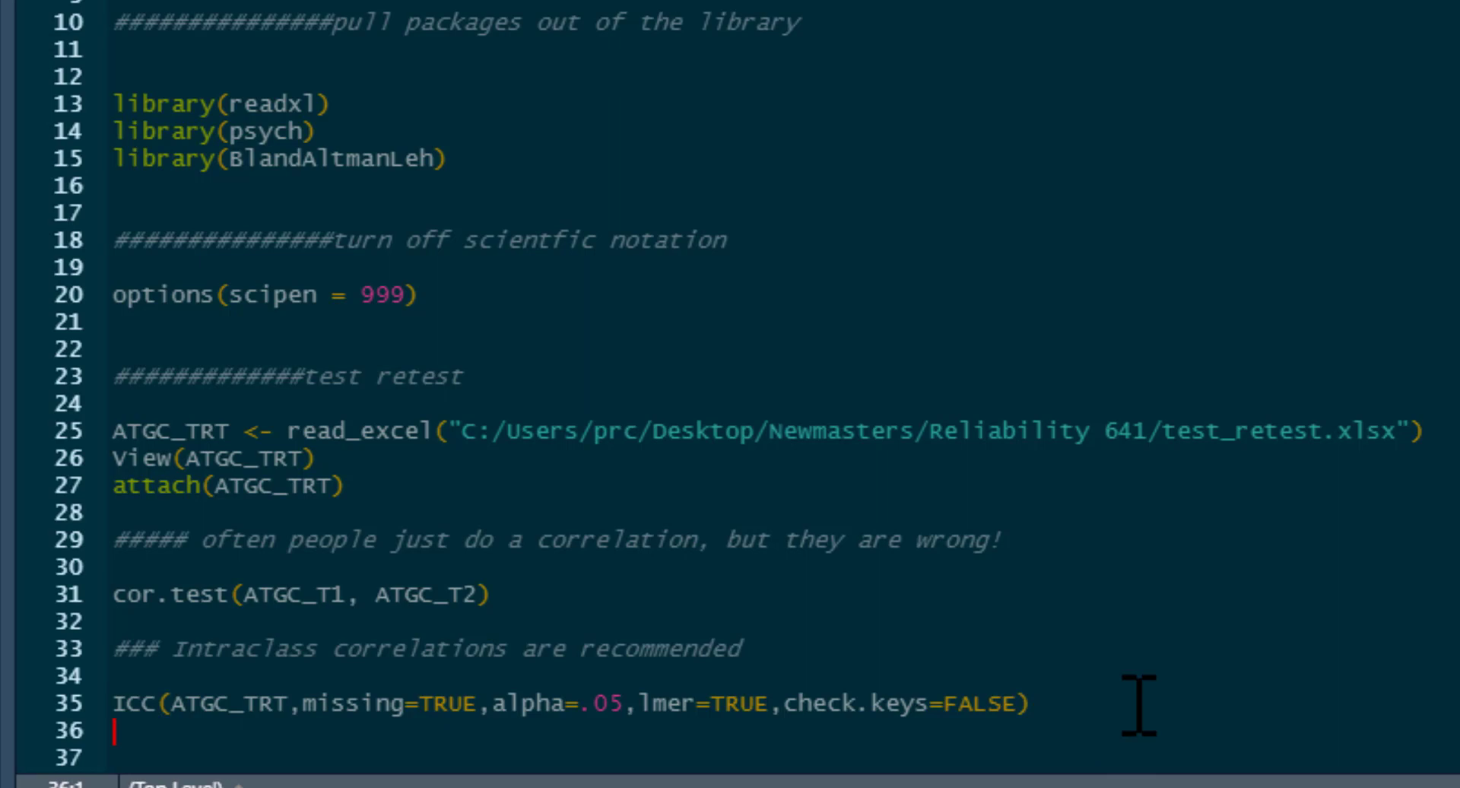
Step: Paste the bland.altman.plot(ATGC_T1, ATGC_T2, ...) call on line 38 and review its data arguments
{"action": "key", "text": "Down"}
{"action": "key", "text": "Return"}
{"action": "type", "text": "bland.altman.plot(ATGC_T1, ATGC_T2, main=\"Test Retest\", xlab=\"Means\", ylab=\"Differences\")"}
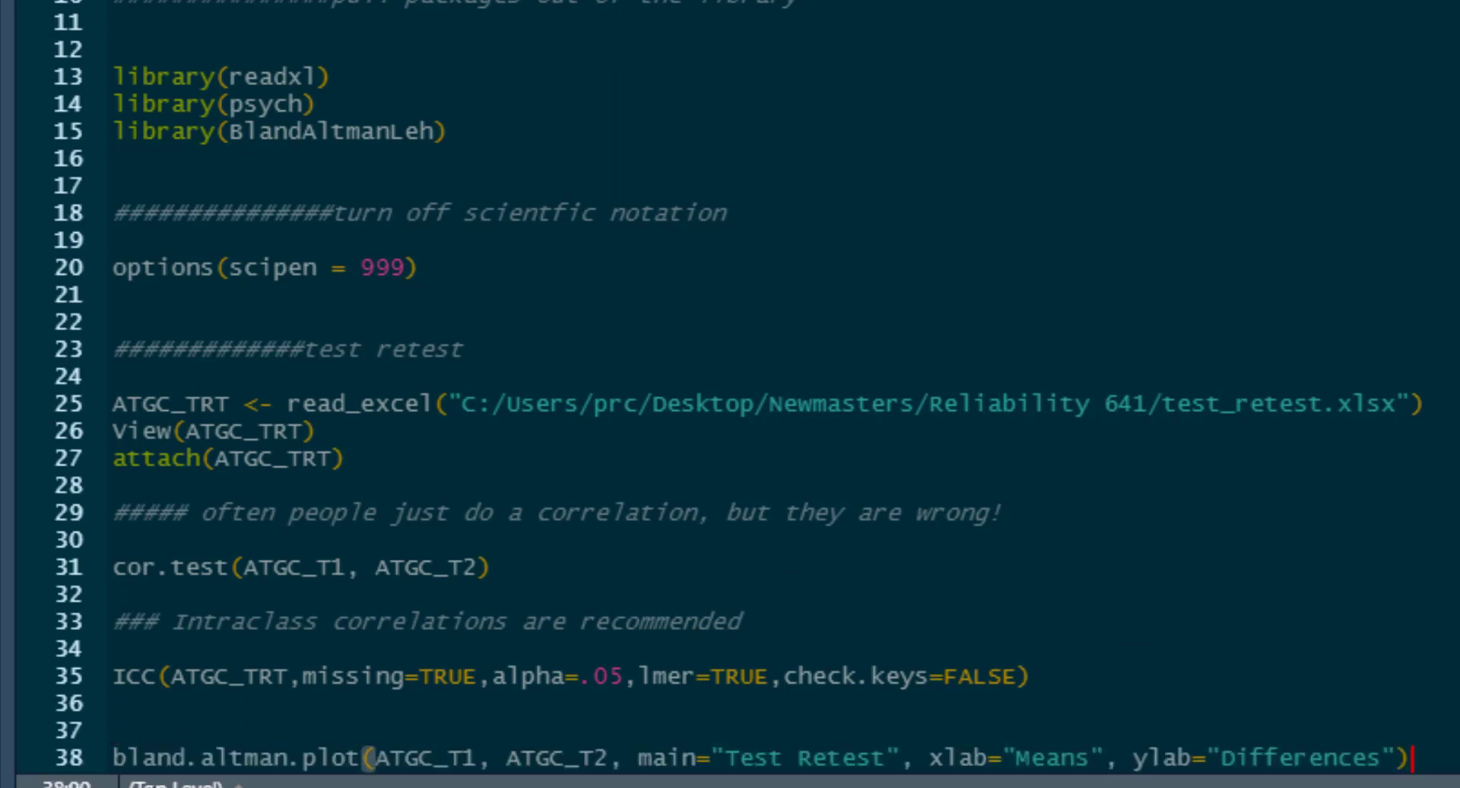
{"action": "scroll", "coordinate": [386, 699], "scroll_direction": "down", "scroll_amount": 1}
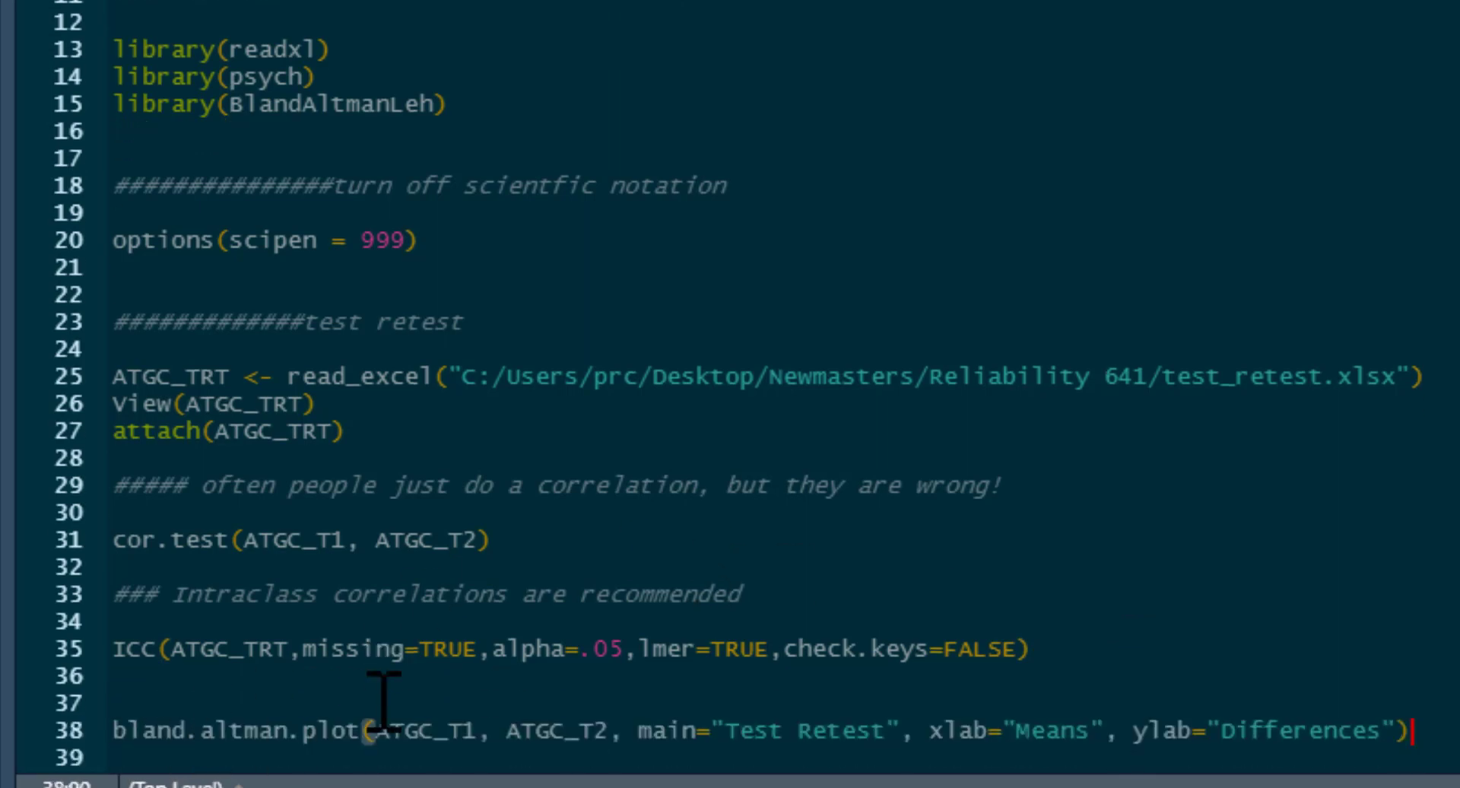
{"action": "left_click", "coordinate": [490, 758]}
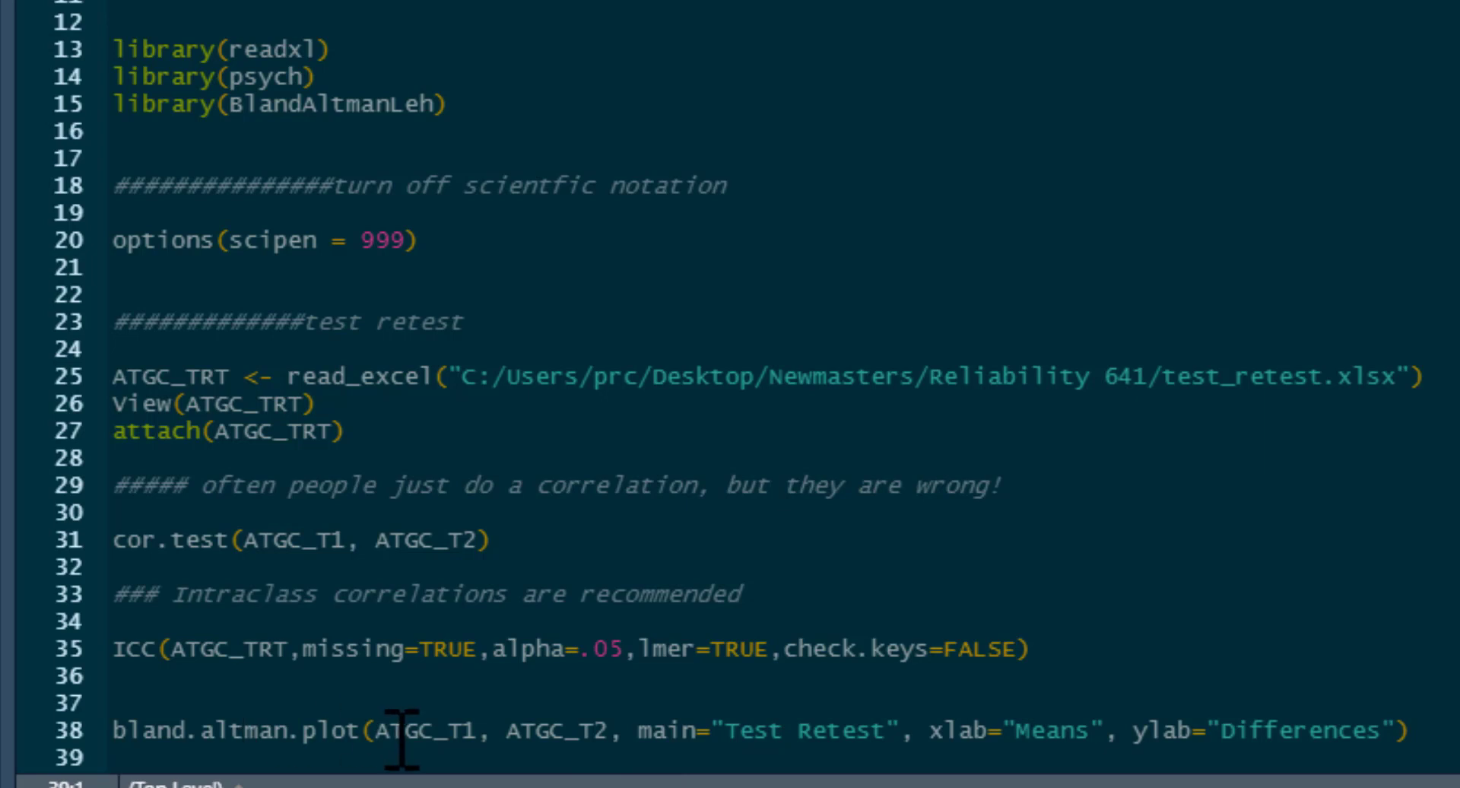
{"action": "left_click", "coordinate": [376, 731]}
{"action": "left_click_drag", "start_coordinate": [377, 730], "coordinate": [611, 731]}
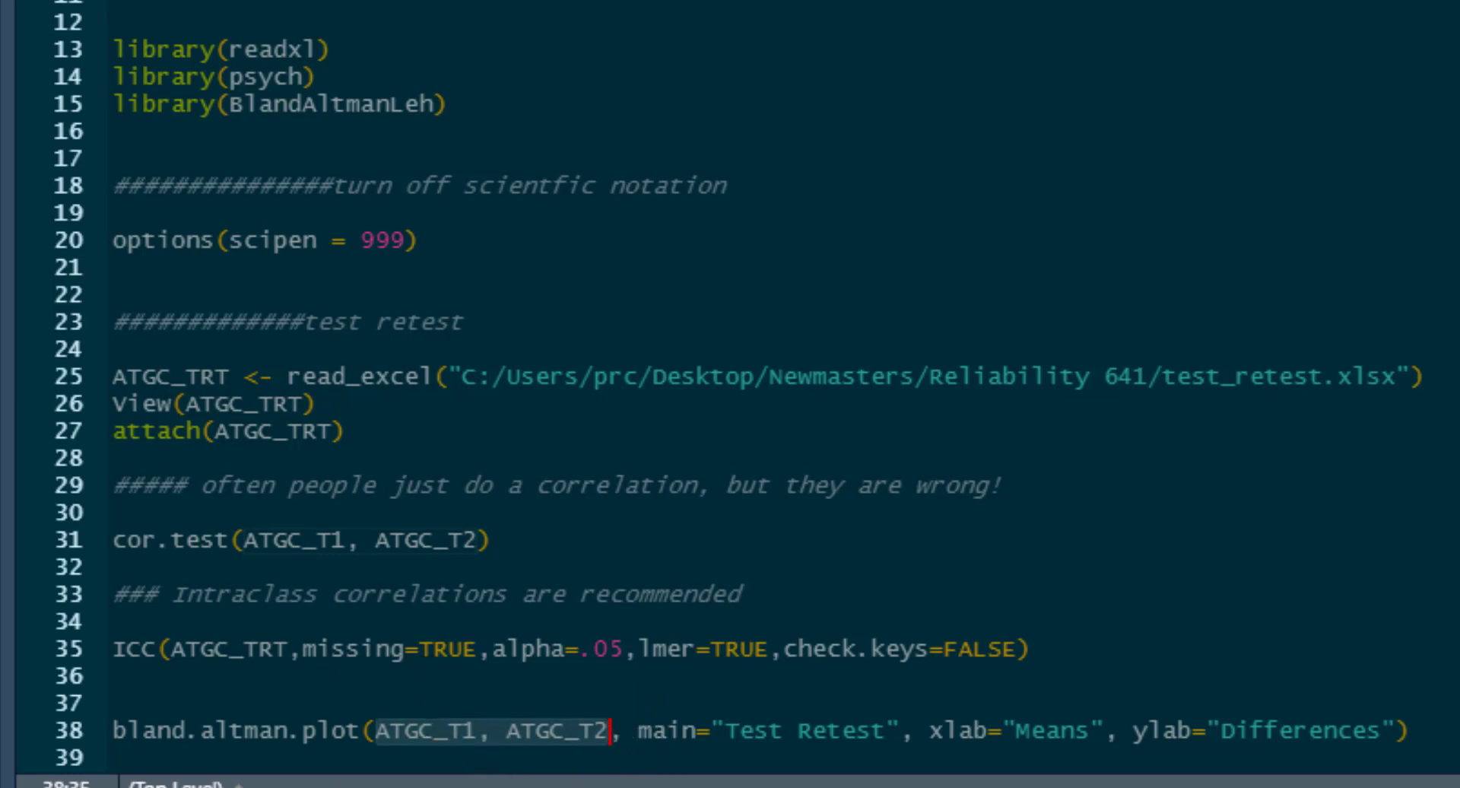
Step: Review the main="Test Retest" title argument of the Bland-Altman plot call
{"action": "left_click", "coordinate": [439, 756]}
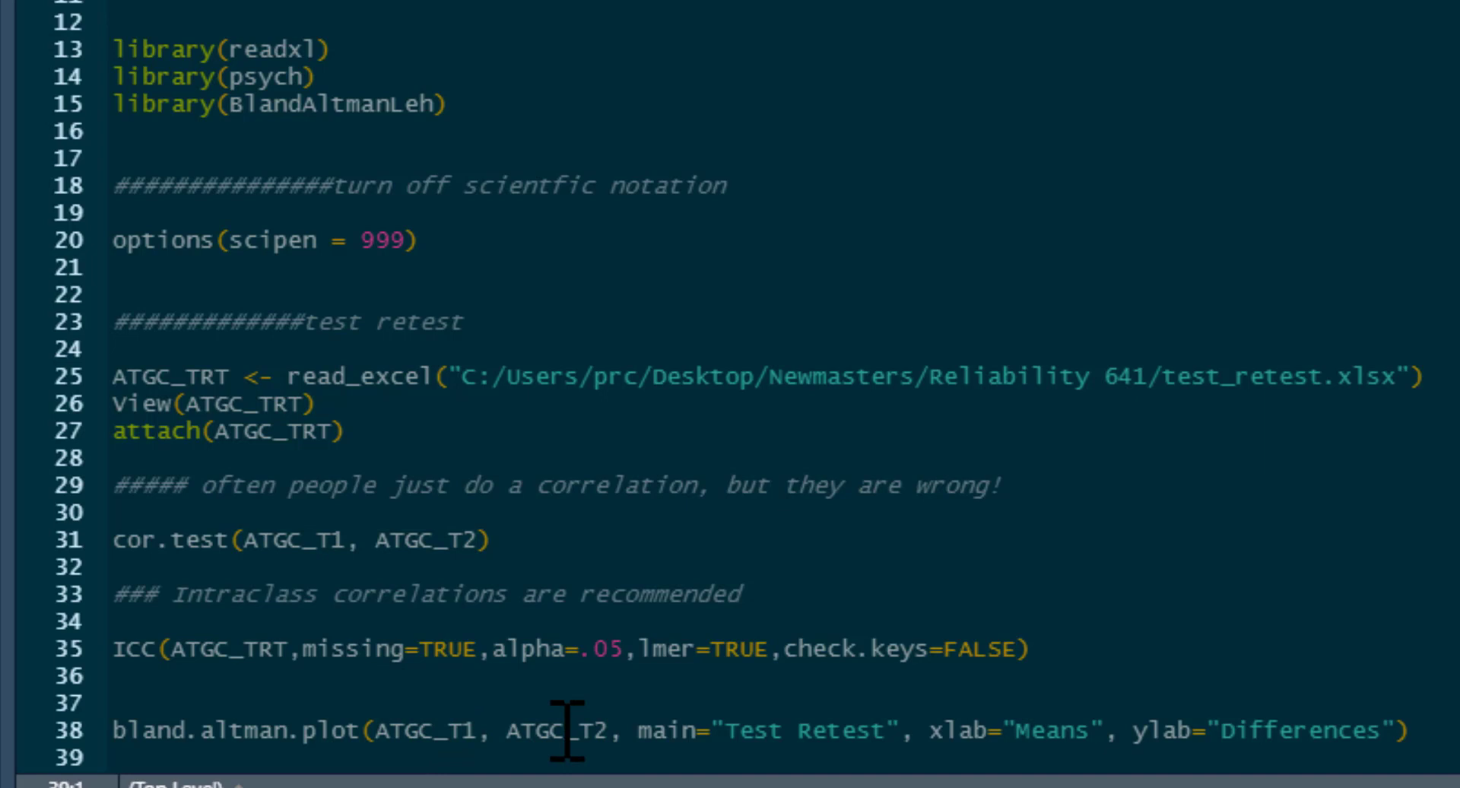
{"action": "left_click_drag", "start_coordinate": [638, 729], "coordinate": [887, 729]}
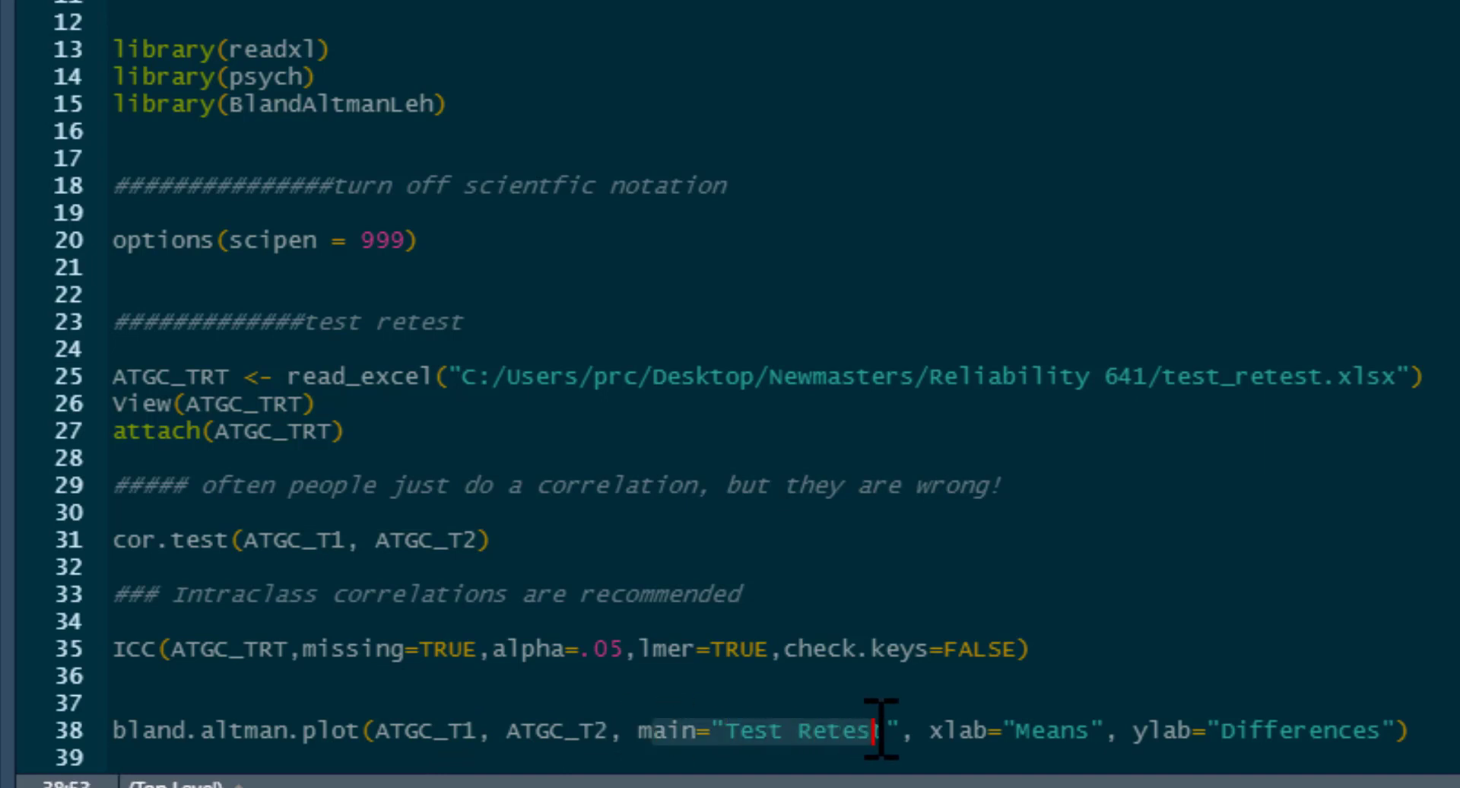
{"action": "left_click", "coordinate": [995, 756]}
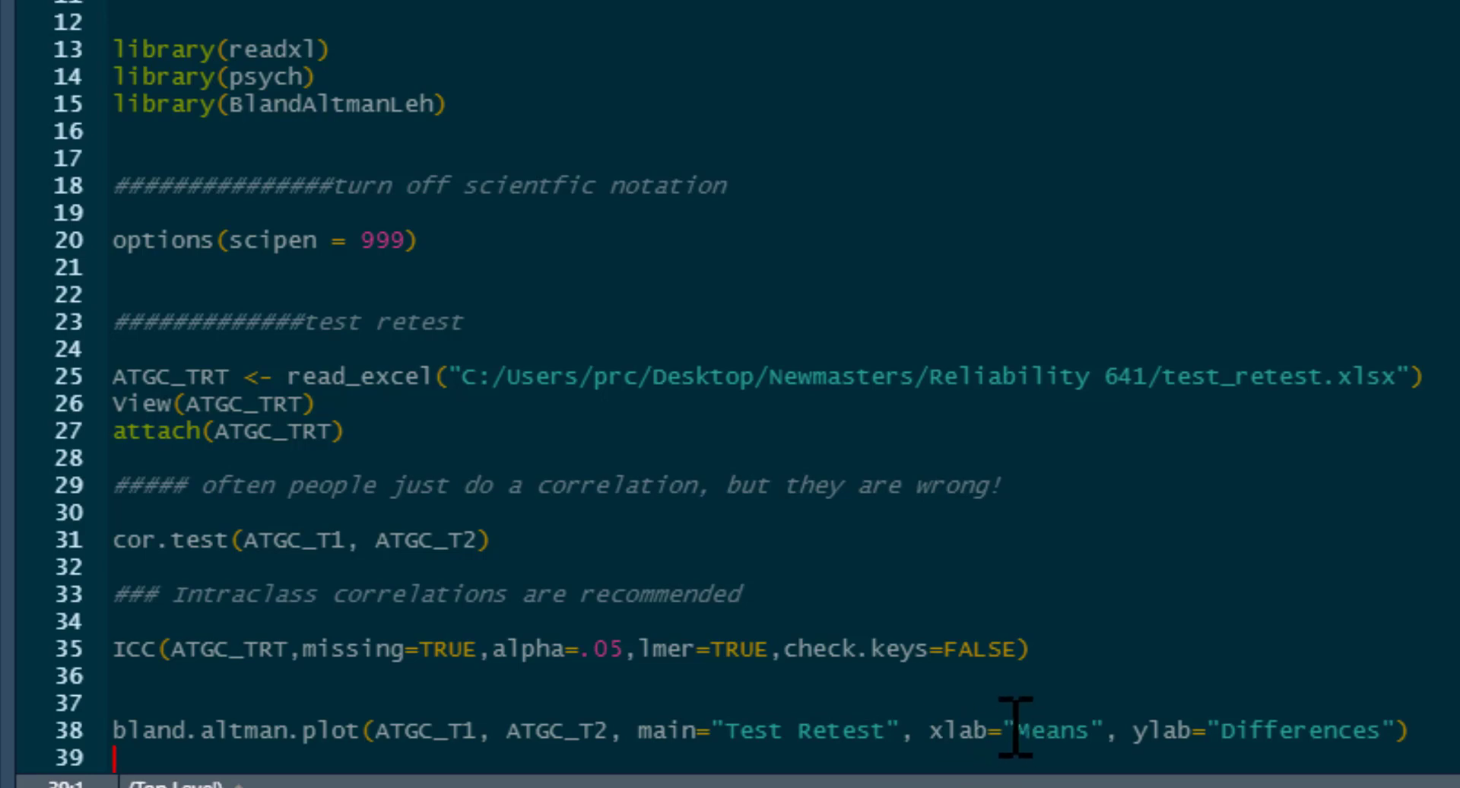
{"action": "left_click", "coordinate": [1412, 729]}
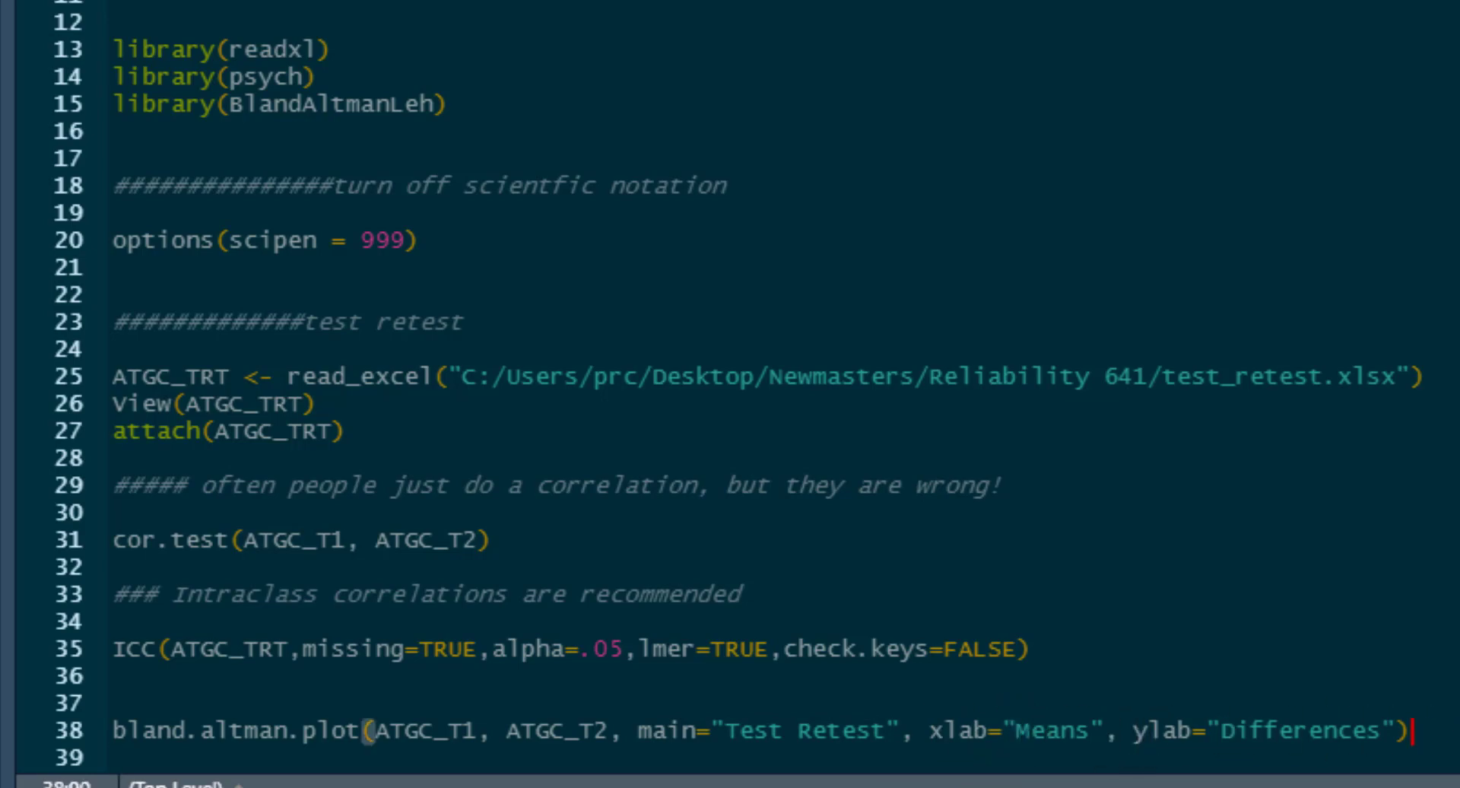
Step: Draw the Test Retest Bland-Altman plot and show it enlarged in the Plot Zoom window
{"action": "key", "text": "ctrl+Return"}
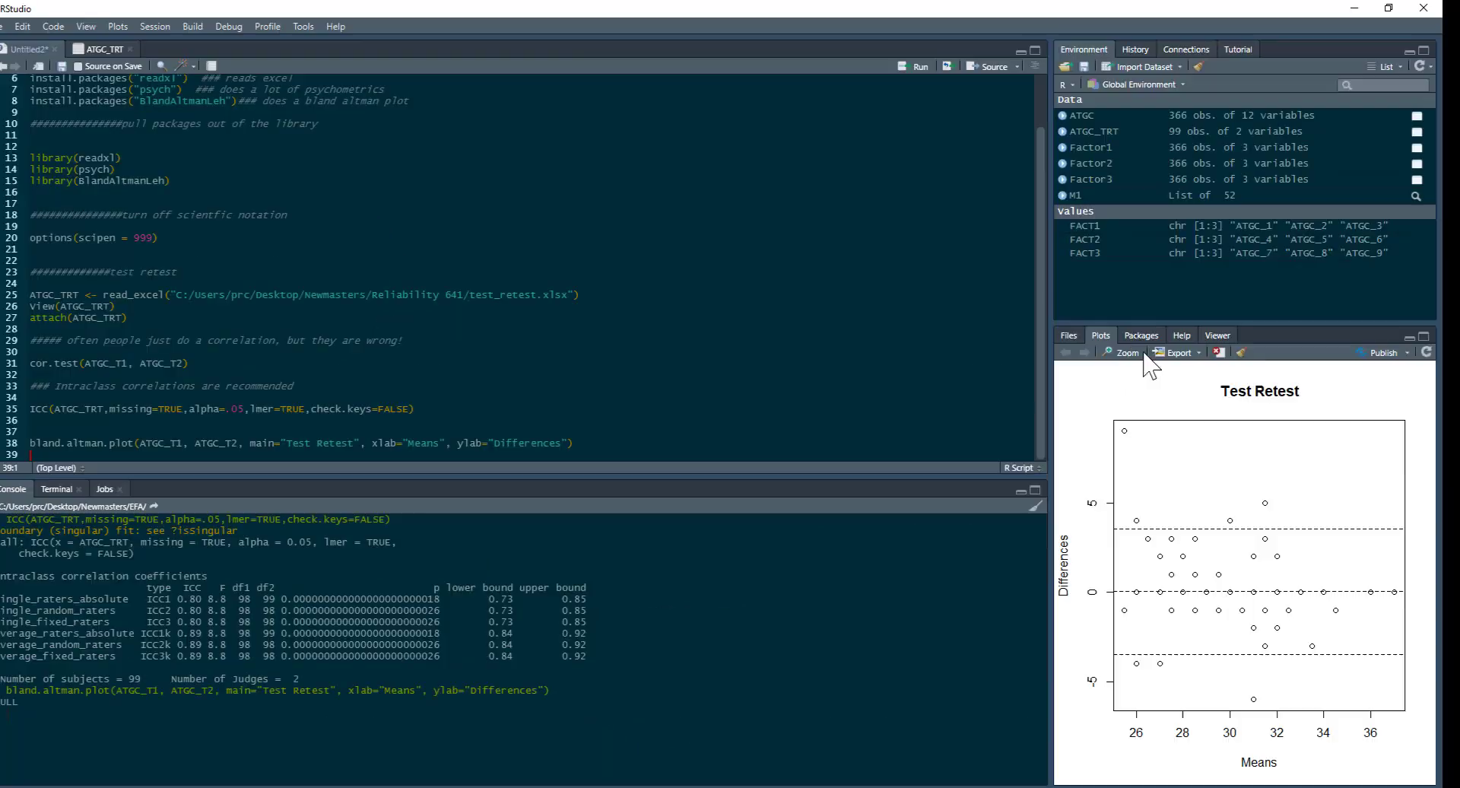
{"action": "left_click", "coordinate": [1123, 356]}
{"action": "left_click_drag", "start_coordinate": [850, 57], "coordinate": [508, 45]}
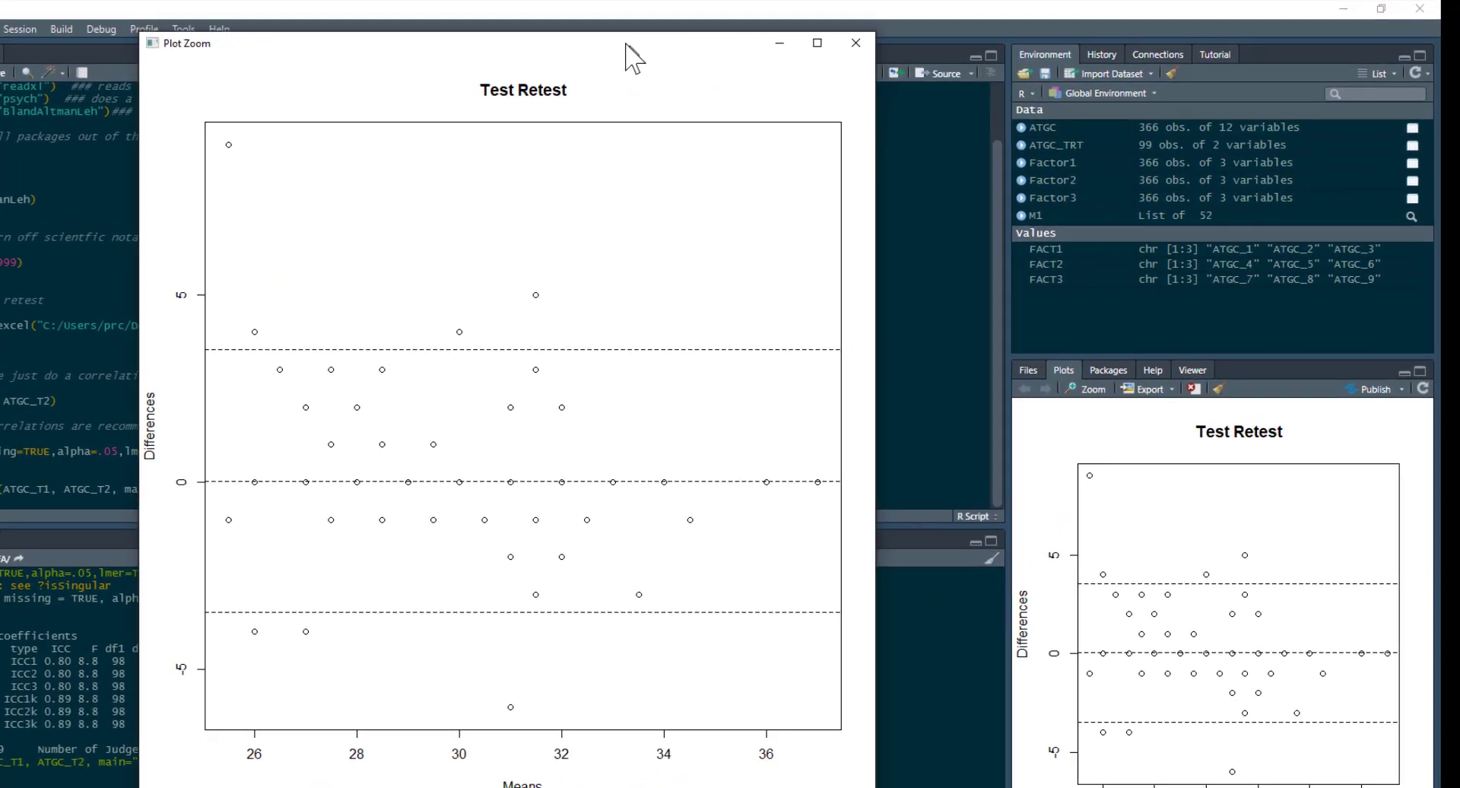